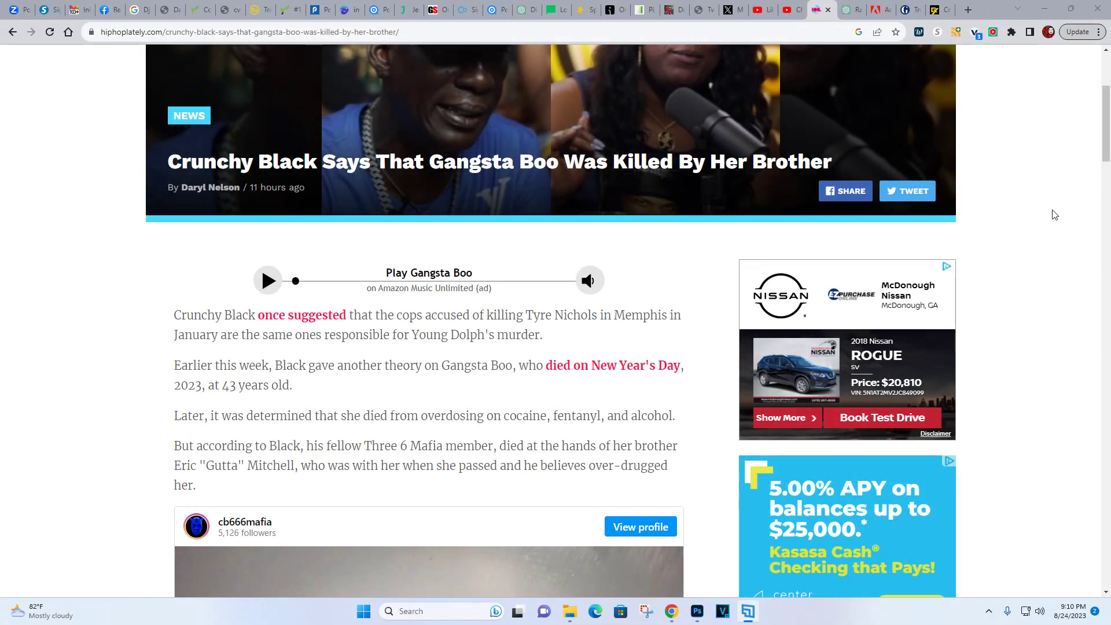
pyautogui.scroll(3, 1054, 214)
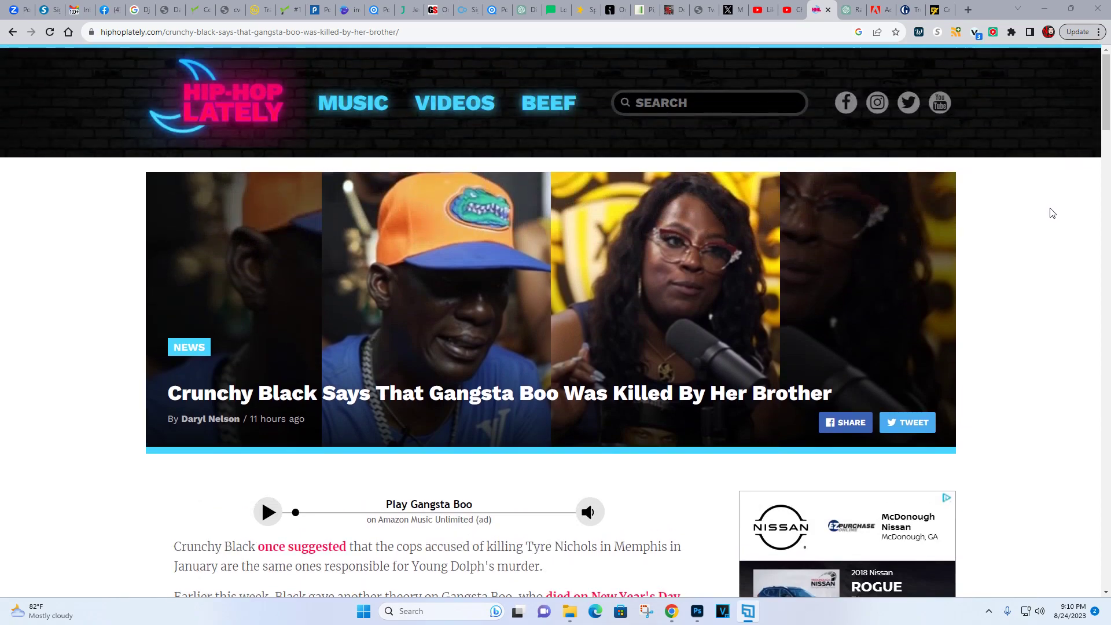
pyautogui.scroll(-2, 1051, 213)
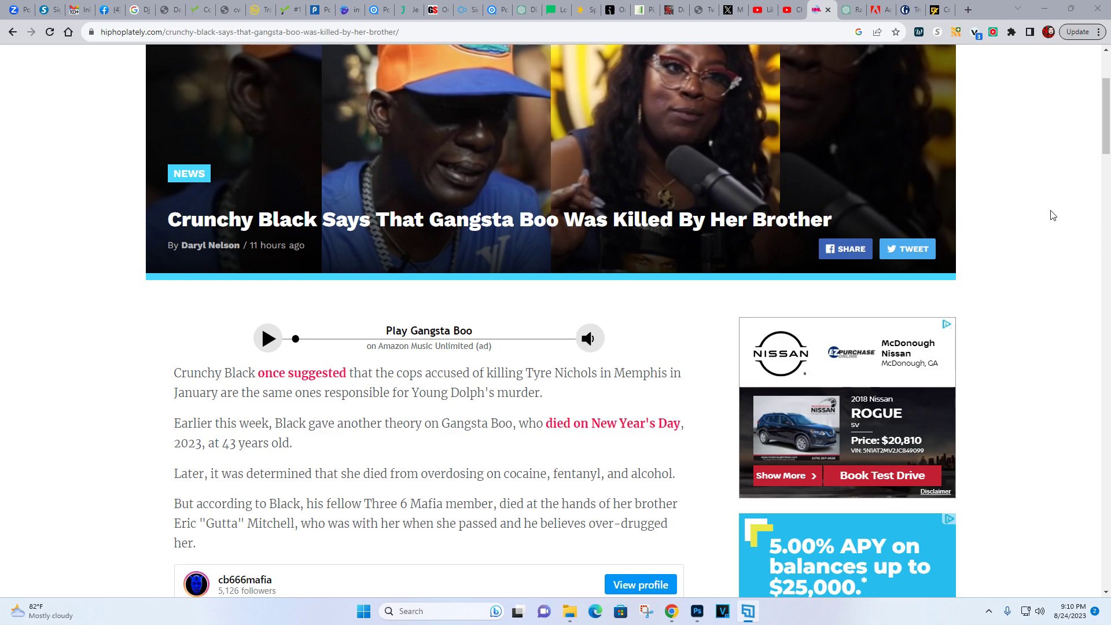
pyautogui.scroll(-1, 1053, 215)
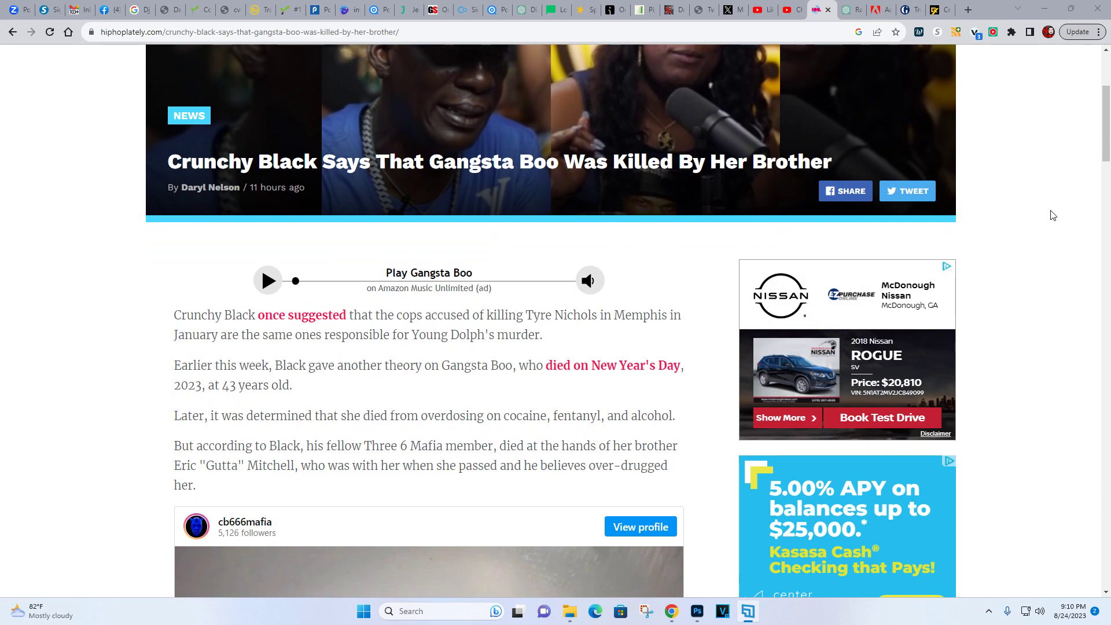
pyautogui.scroll(-1, 1052, 215)
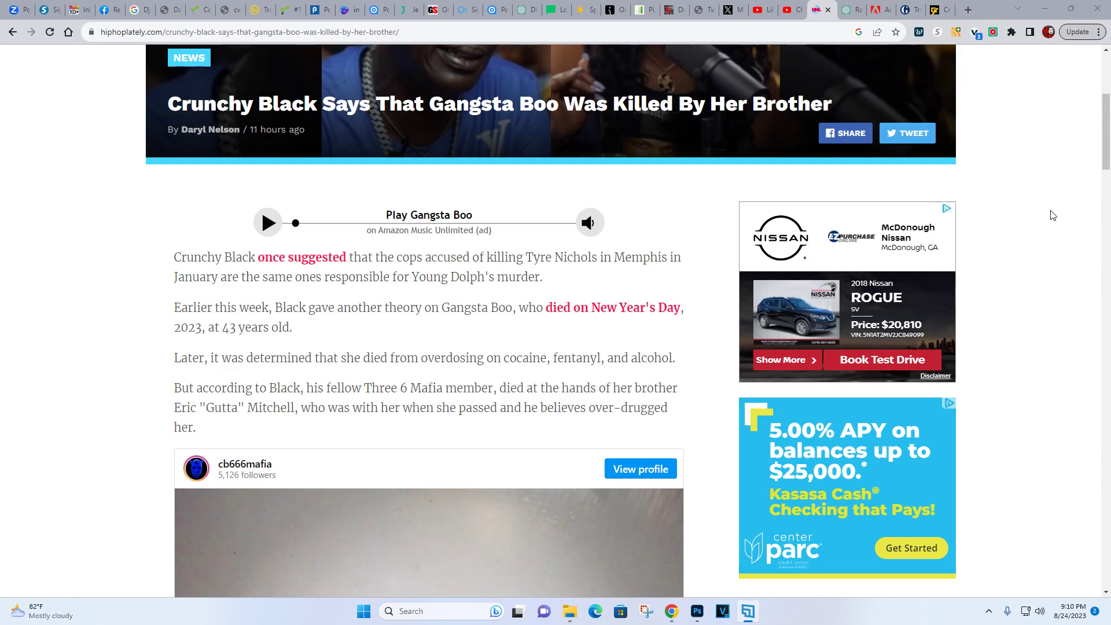
pyautogui.scroll(-2, 1051, 216)
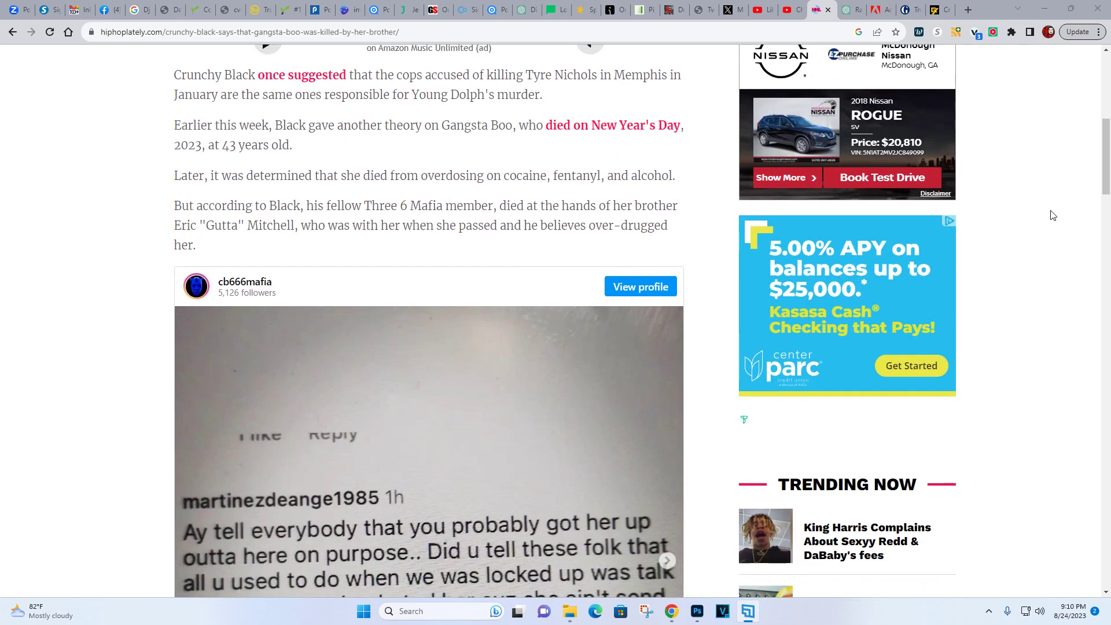
pyautogui.scroll(-1, 1052, 216)
pyautogui.scroll(-1, 1051, 215)
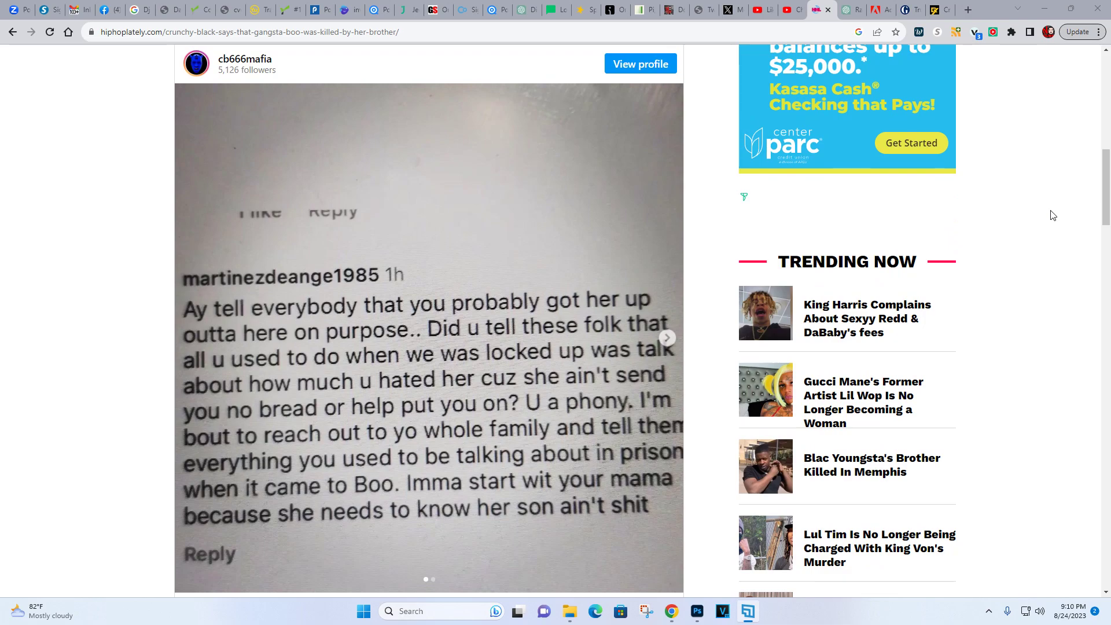
pyautogui.scroll(-1, 1051, 215)
pyautogui.scroll(-1, 1051, 216)
pyautogui.scroll(-1, 1051, 216)
pyautogui.scroll(-1, 1052, 216)
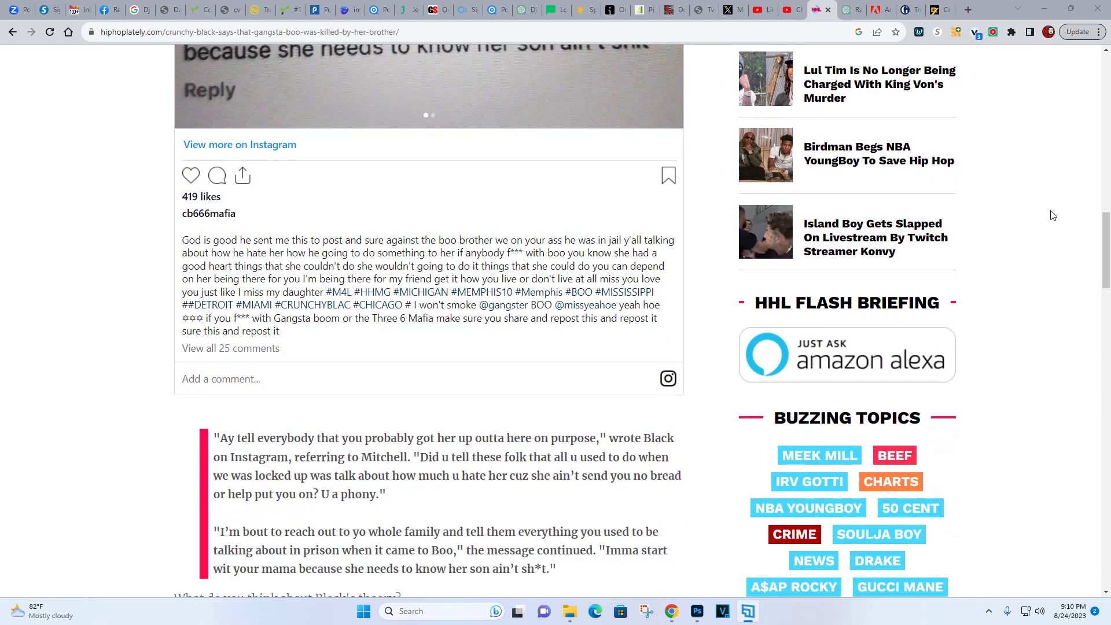
pyautogui.scroll(-1, 1051, 215)
pyautogui.scroll(-1, 1052, 216)
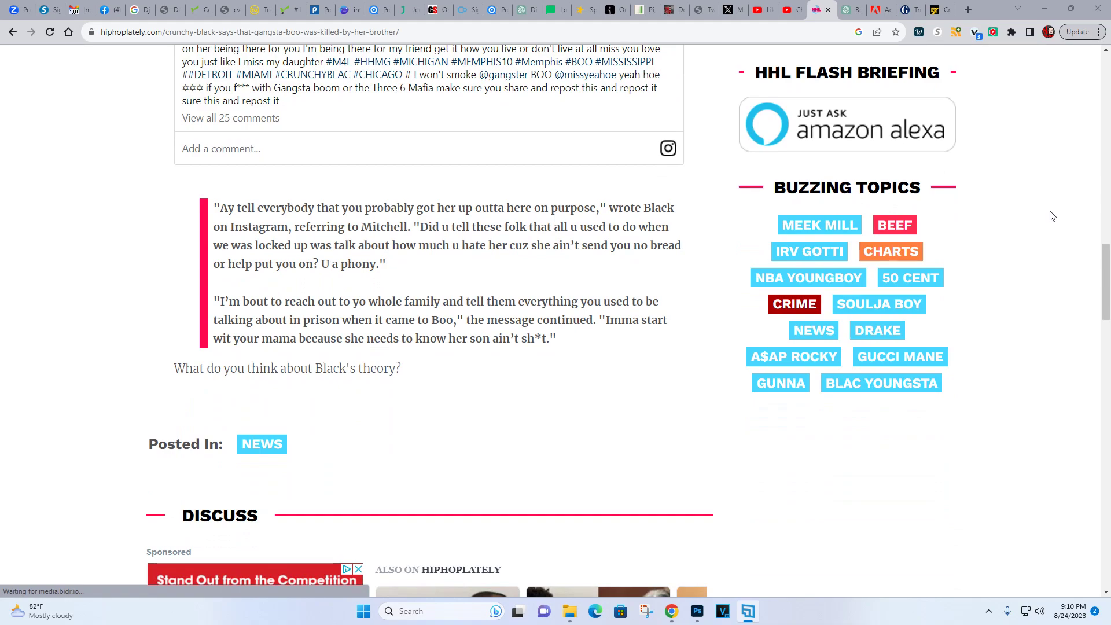
pyautogui.scroll(1, 1051, 215)
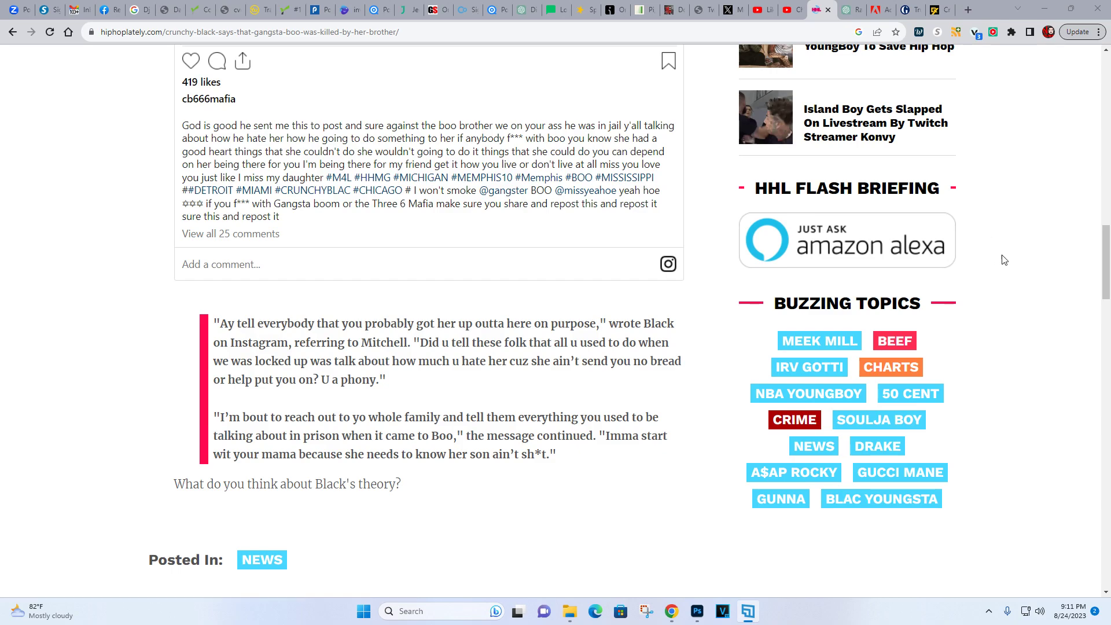
pyautogui.scroll(-2, 1012, 253)
pyautogui.scroll(-1, 1012, 252)
pyautogui.scroll(3, 1012, 253)
pyautogui.scroll(2, 1012, 253)
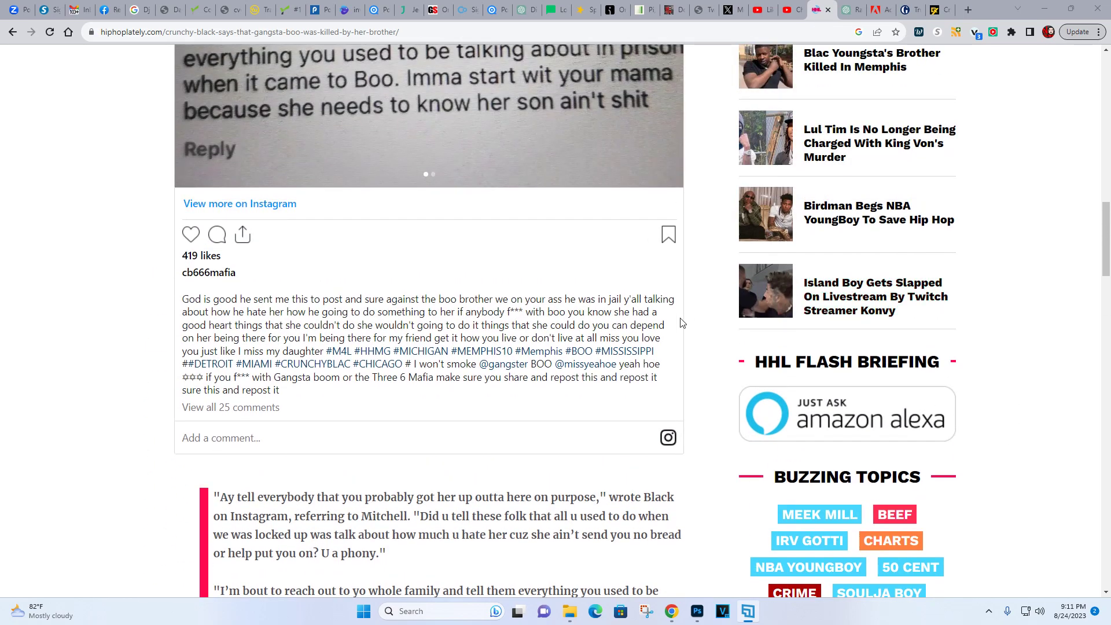
pyautogui.scroll(1, 607, 328)
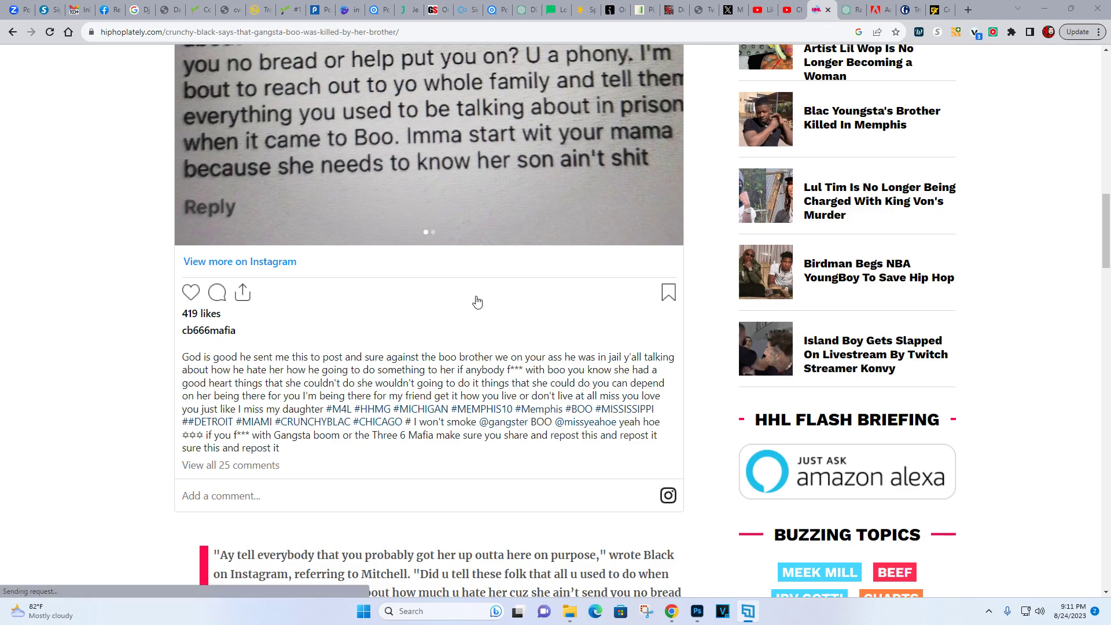
pyautogui.scroll(3, 478, 301)
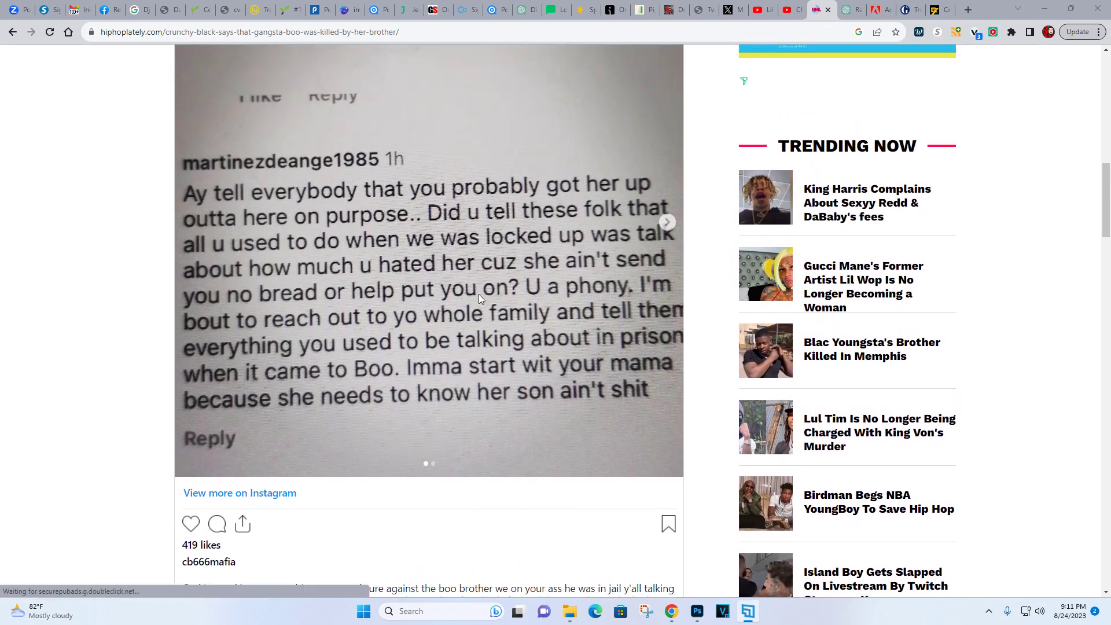
pyautogui.scroll(2, 478, 297)
pyautogui.scroll(2, 480, 300)
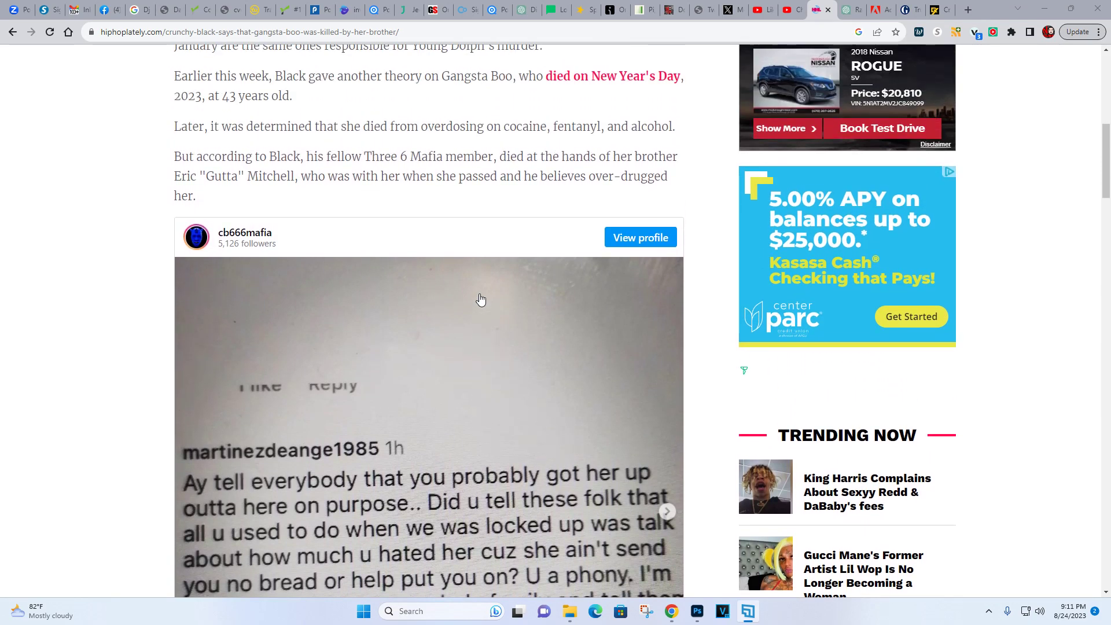
pyautogui.scroll(1, 480, 299)
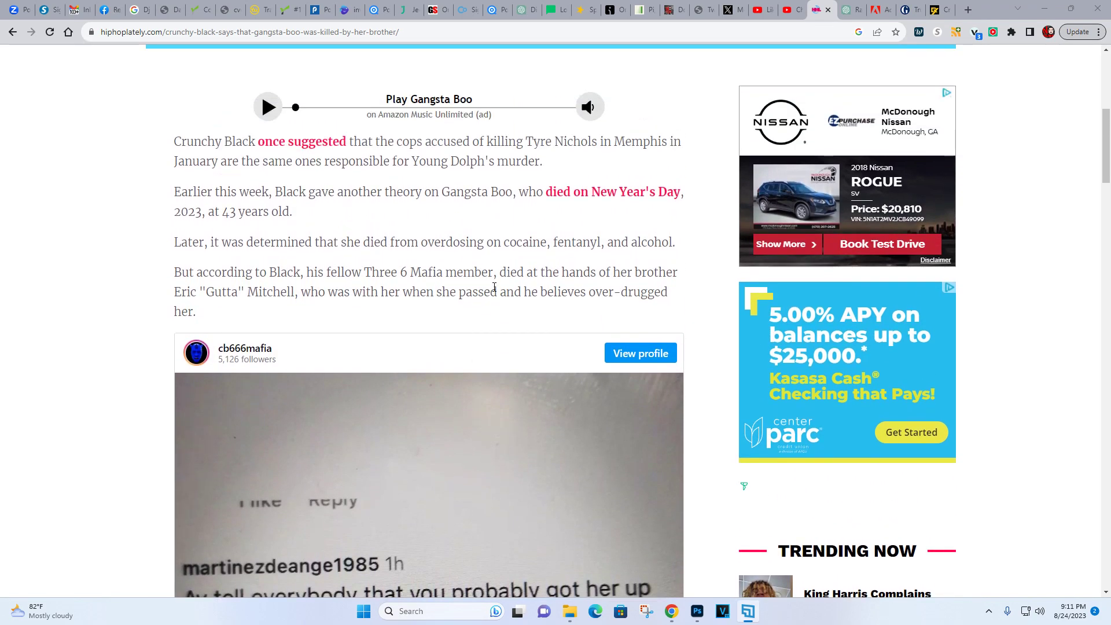
pyautogui.scroll(1, 503, 284)
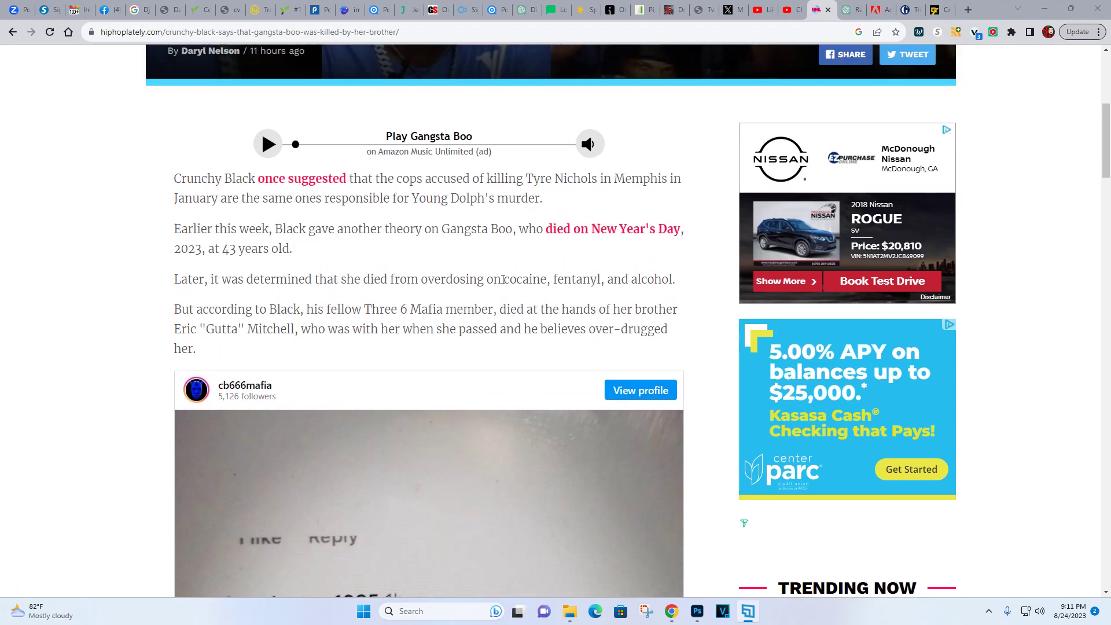
pyautogui.scroll(2, 502, 280)
pyautogui.scroll(2, 503, 279)
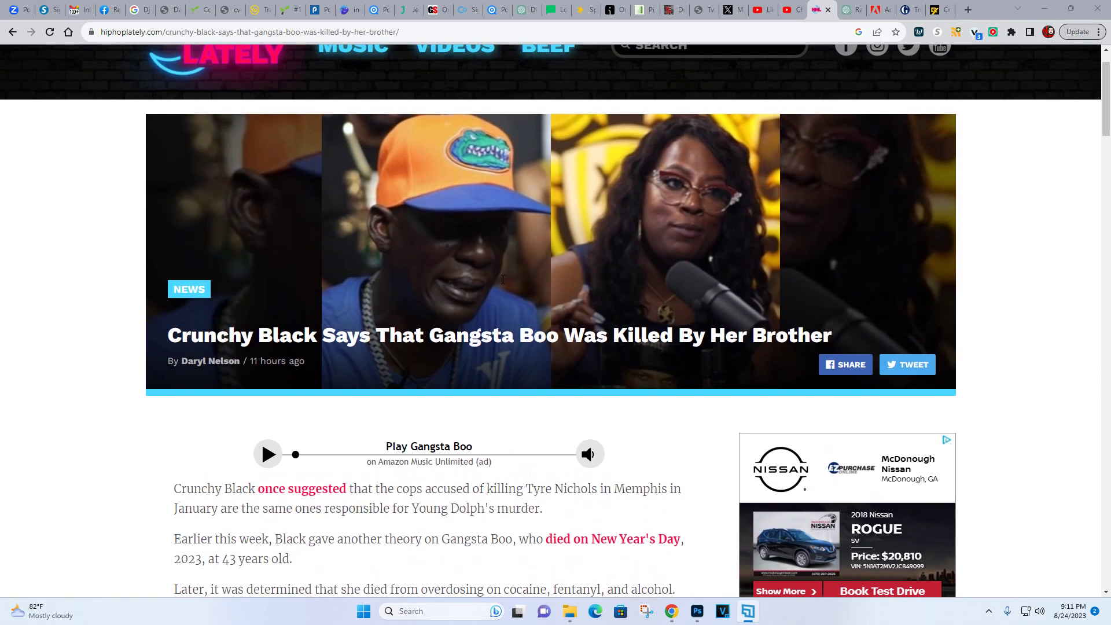
pyautogui.scroll(-2, 503, 280)
pyautogui.scroll(-2, 503, 280)
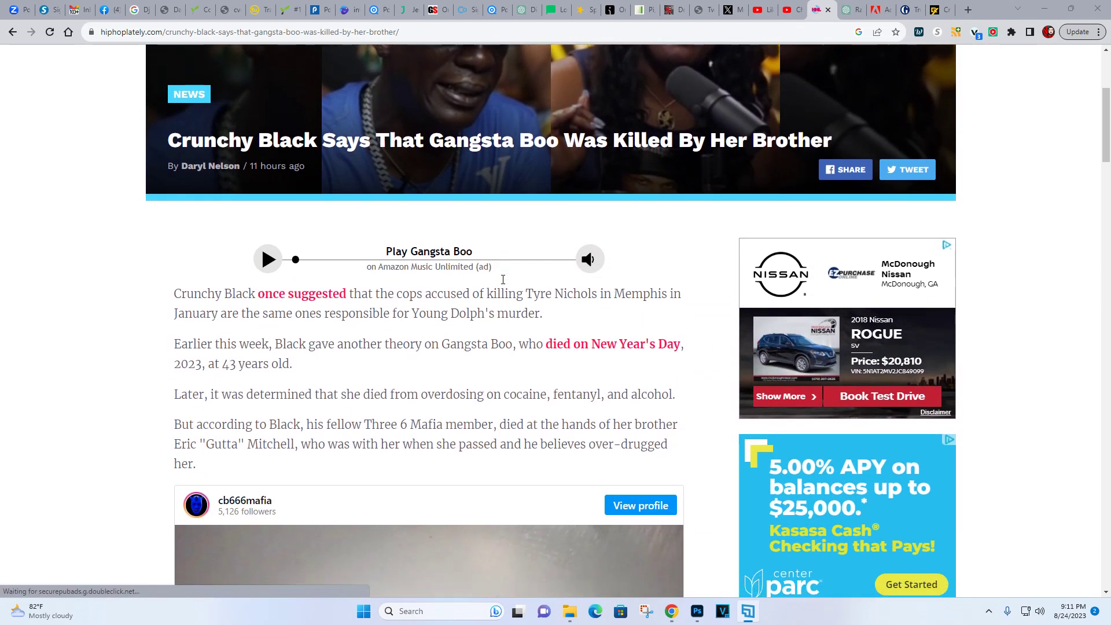
pyautogui.scroll(-2, 503, 280)
pyautogui.scroll(-1, 502, 279)
pyautogui.scroll(-2, 502, 279)
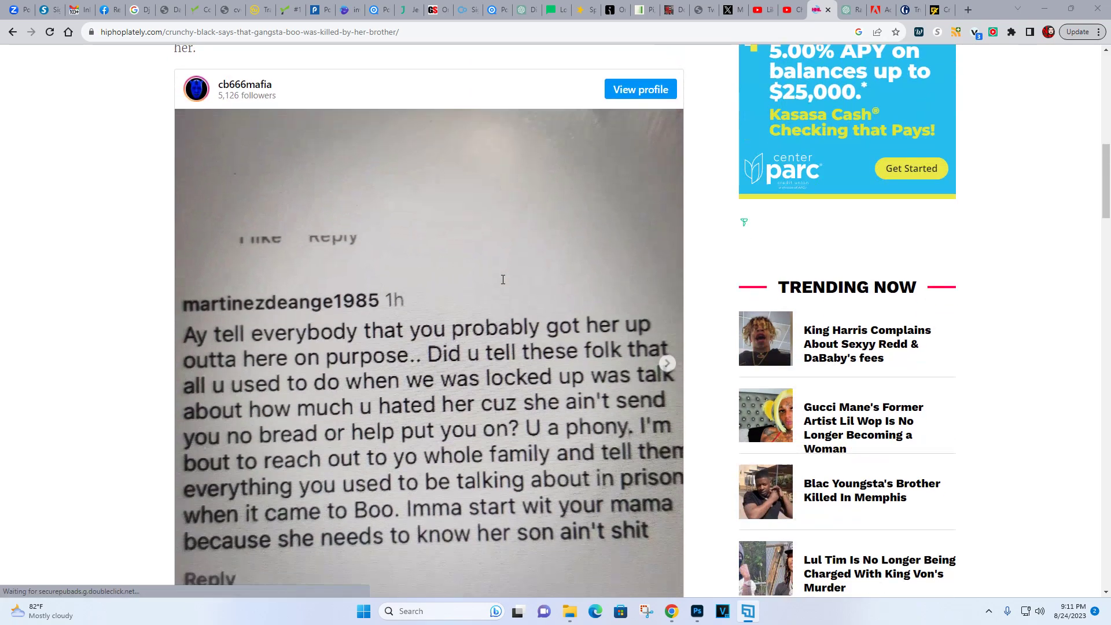
pyautogui.scroll(-1, 502, 278)
pyautogui.scroll(-2, 502, 278)
pyautogui.scroll(-1, 503, 278)
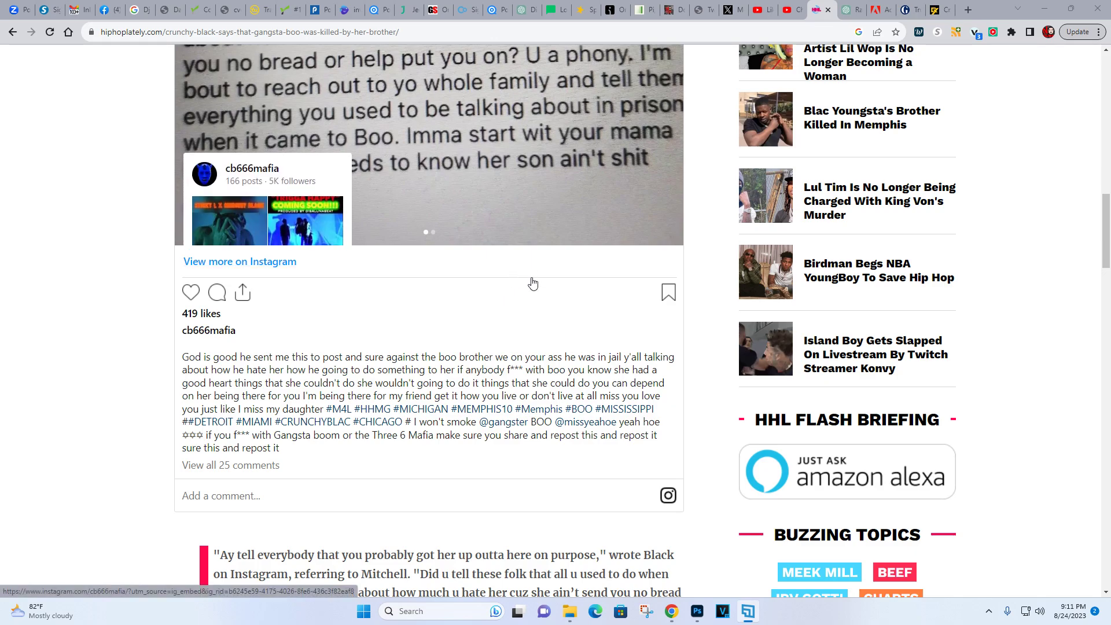
pyautogui.scroll(-1, 537, 295)
pyautogui.scroll(-1, 539, 300)
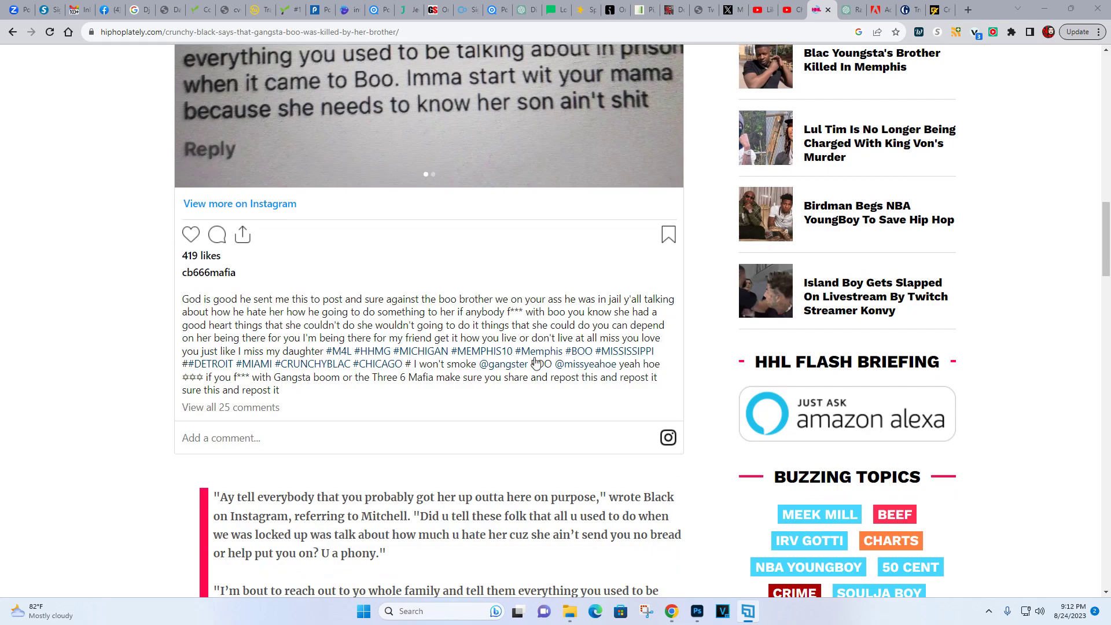
pyautogui.scroll(-2, 537, 365)
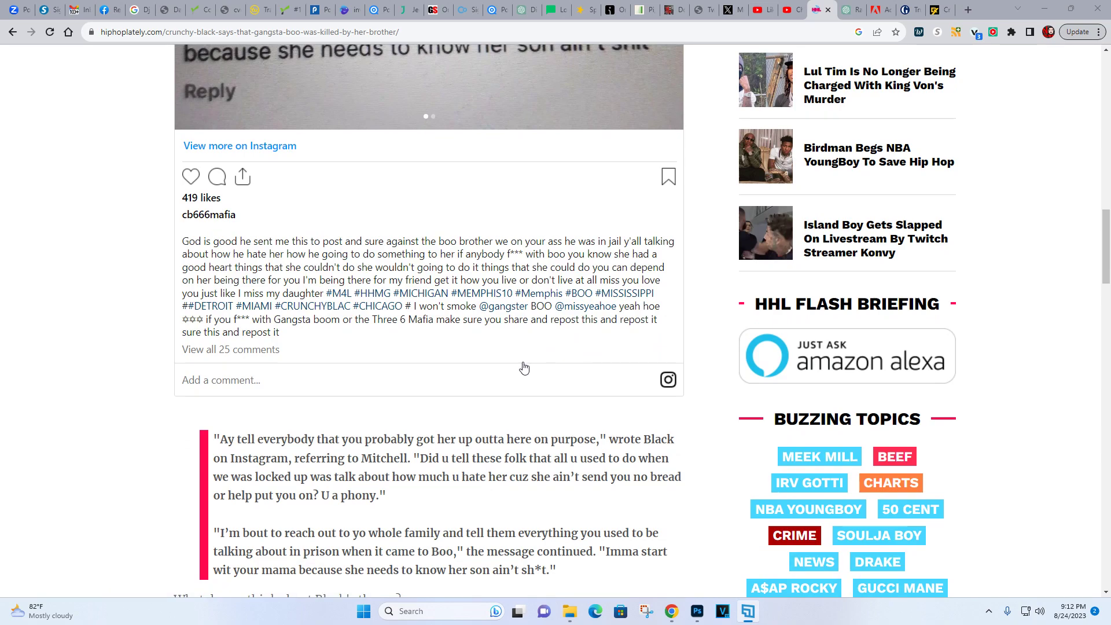
pyautogui.scroll(-2, 526, 370)
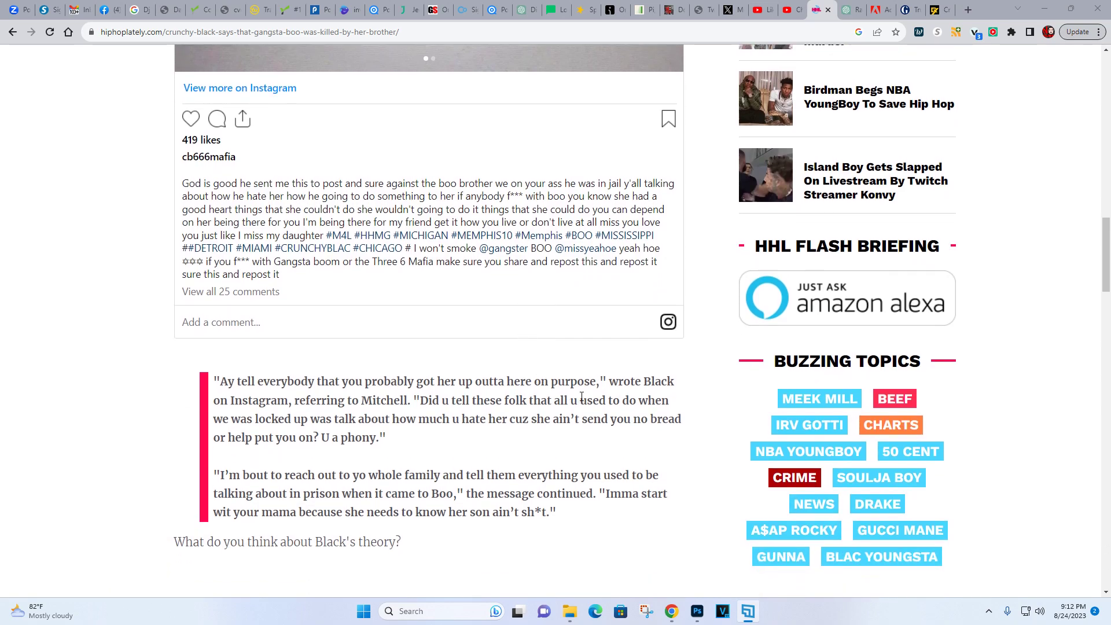
pyautogui.scroll(-1, 581, 398)
pyautogui.scroll(-2, 581, 402)
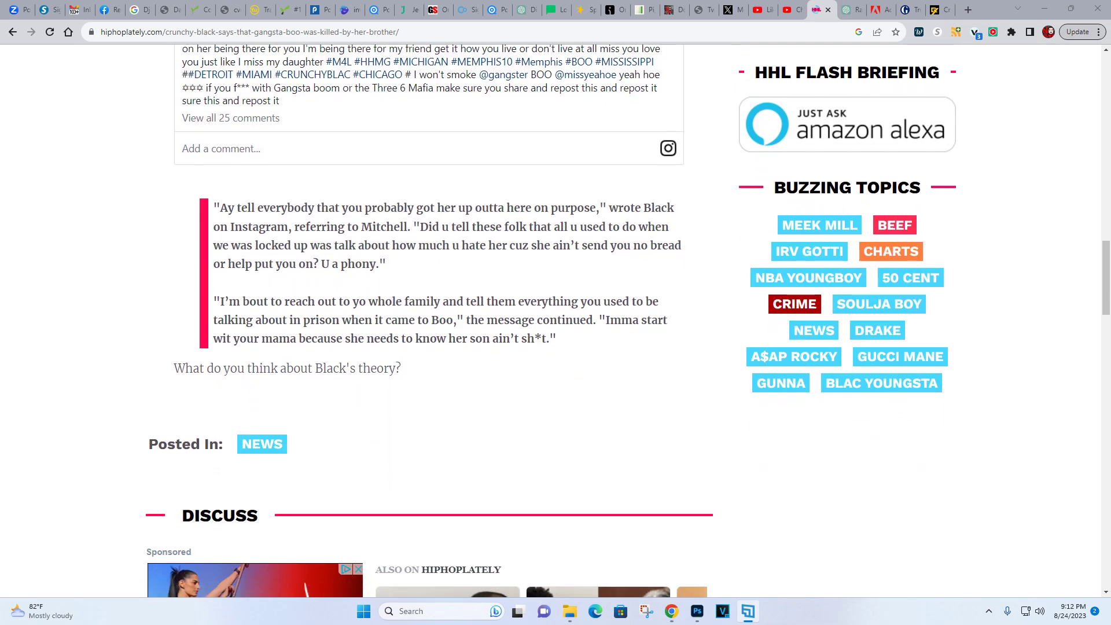